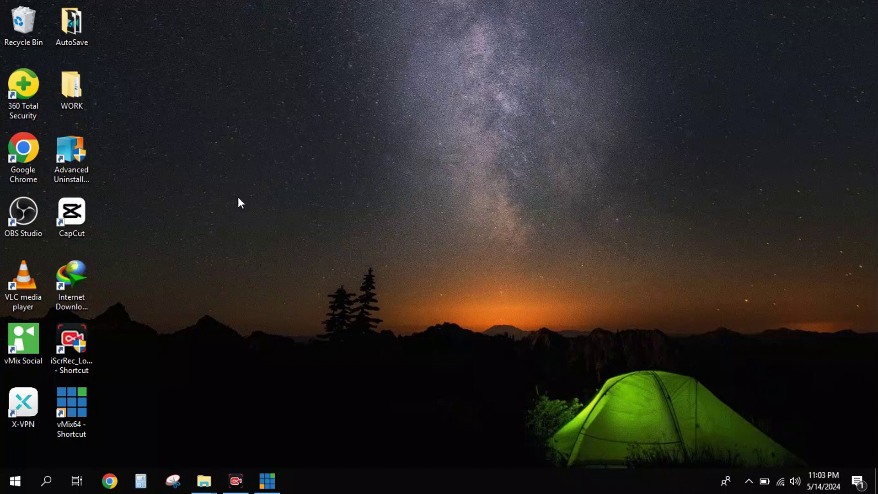
# Bring the vMix Pro mixer window to the front and start adding a new input
pyautogui.click(73, 408)
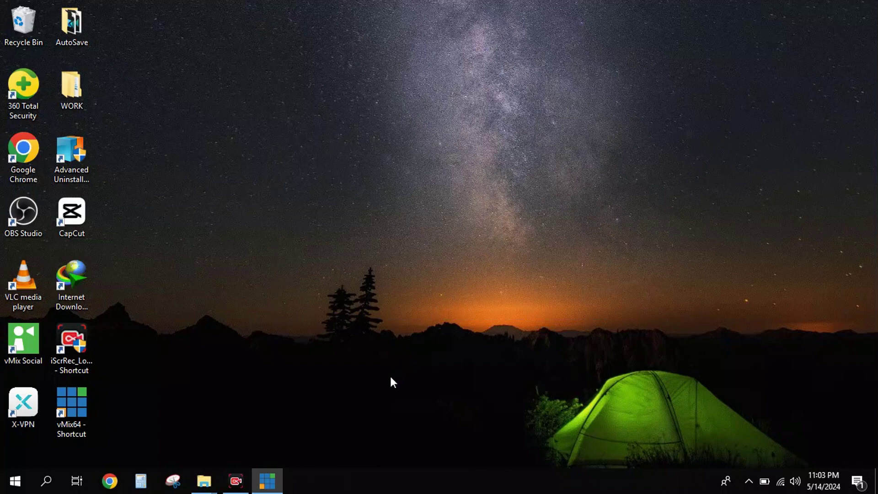
pyautogui.moveTo(267, 481)
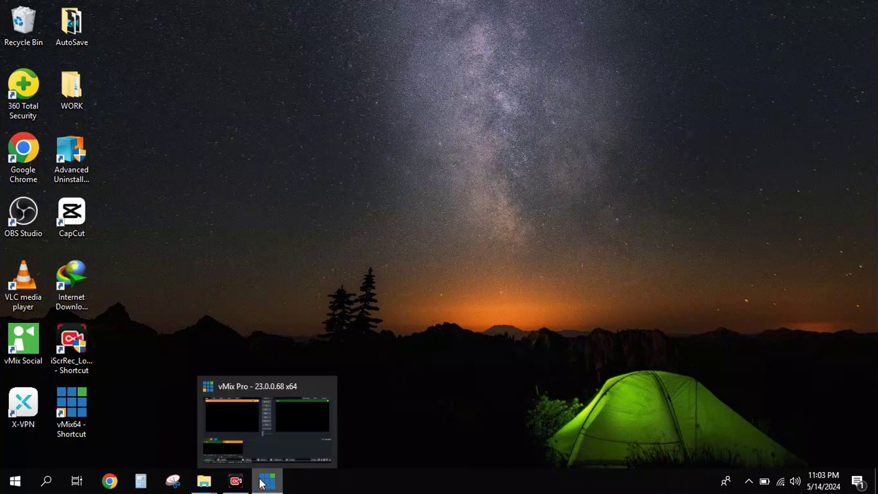
pyautogui.click(261, 425)
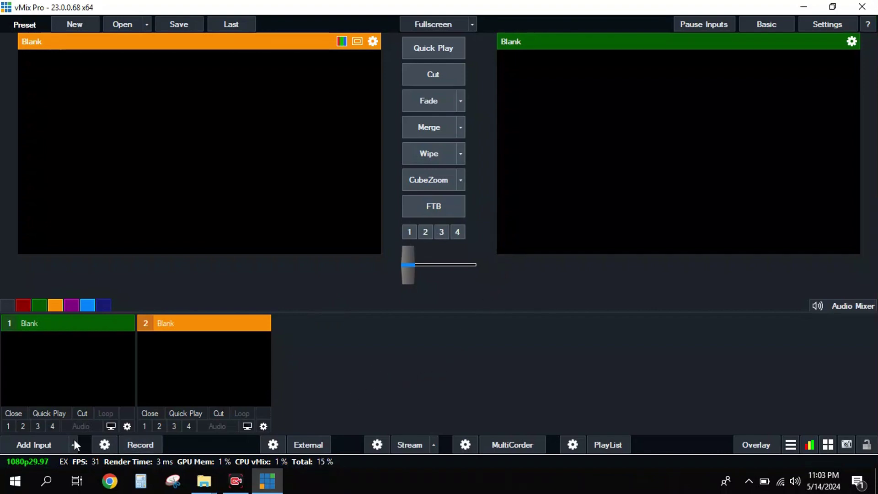
pyautogui.click(29, 446)
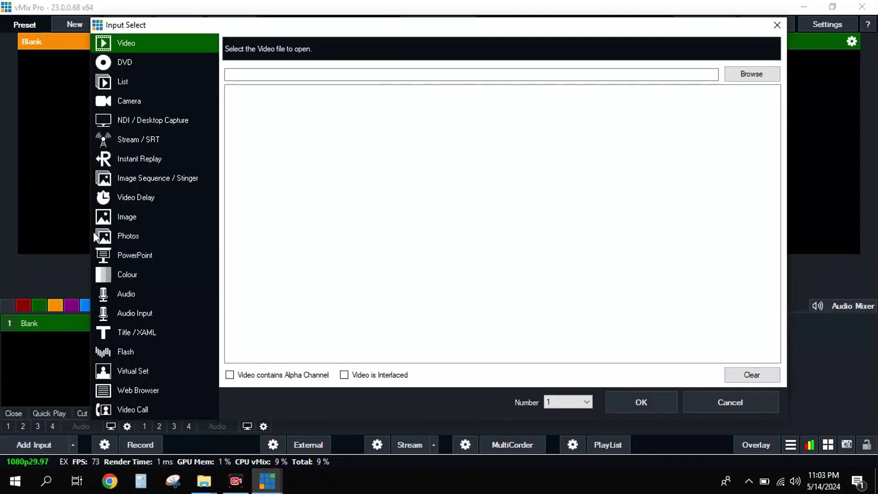
# Choose Camera as the input type and settle on USB Video after briefly trying HD WebCam
pyautogui.click(136, 103)
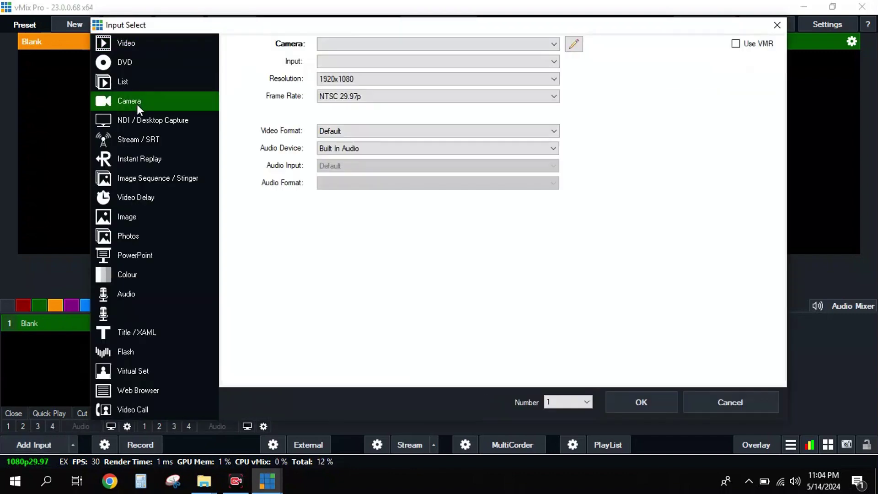
pyautogui.click(431, 42)
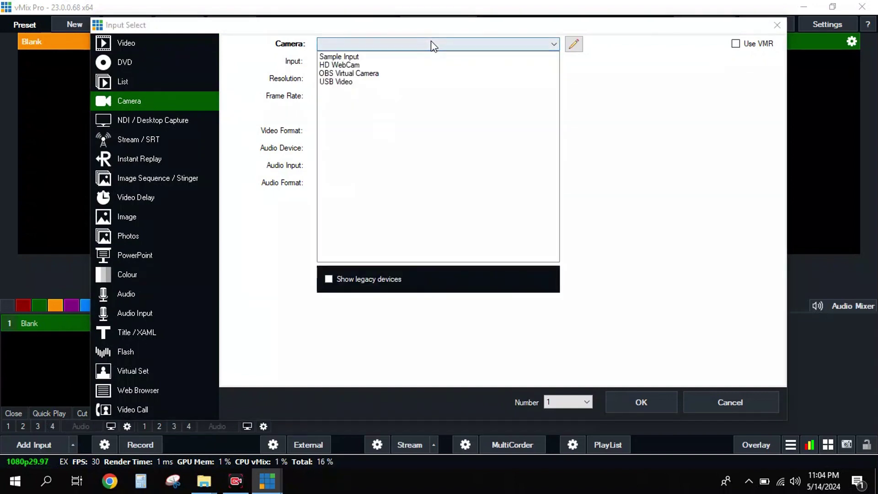
pyautogui.click(339, 82)
pyautogui.click(371, 43)
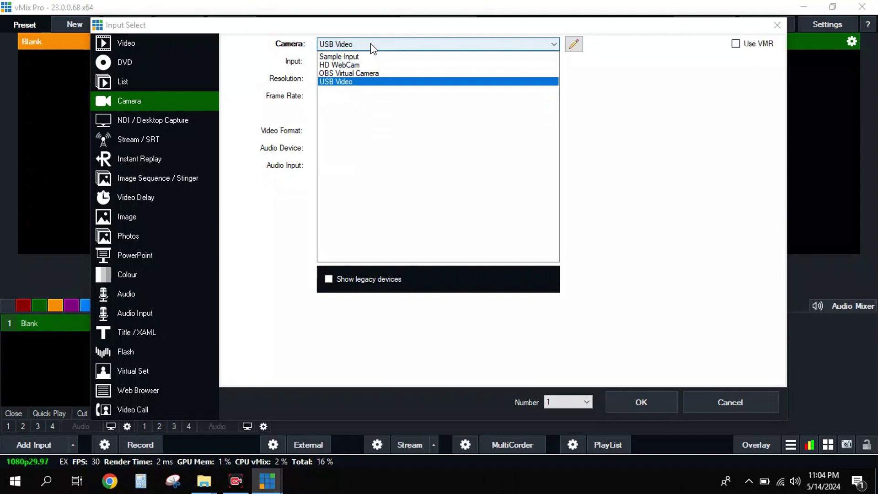
pyautogui.click(346, 65)
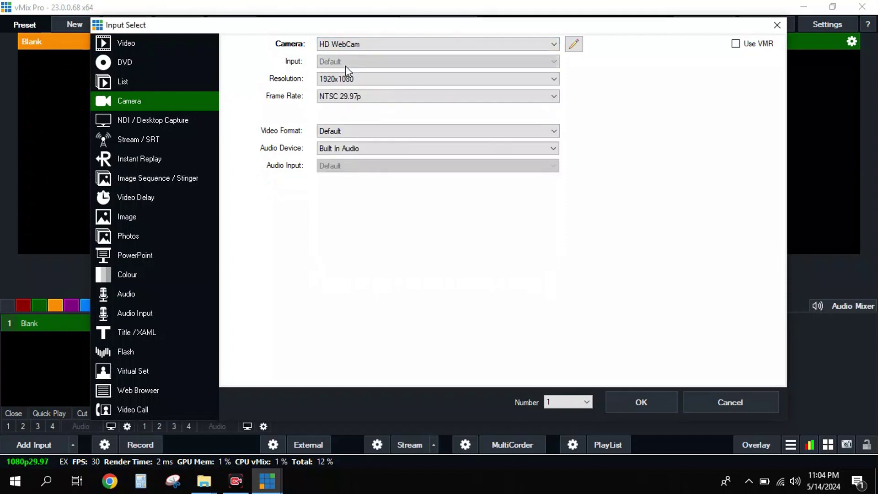
pyautogui.click(419, 45)
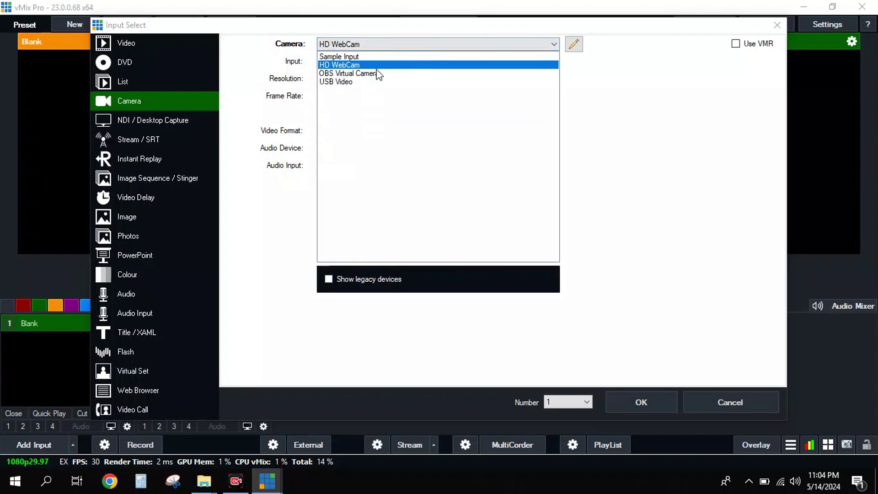
pyautogui.click(339, 83)
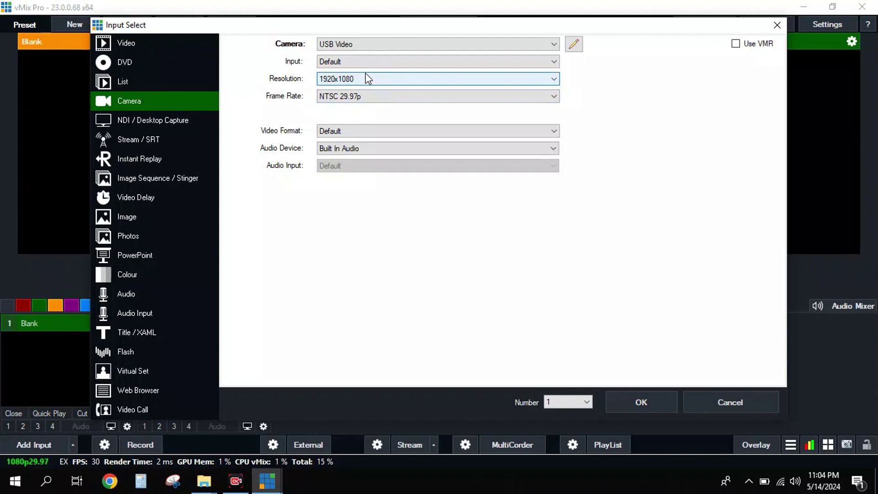
pyautogui.click(368, 81)
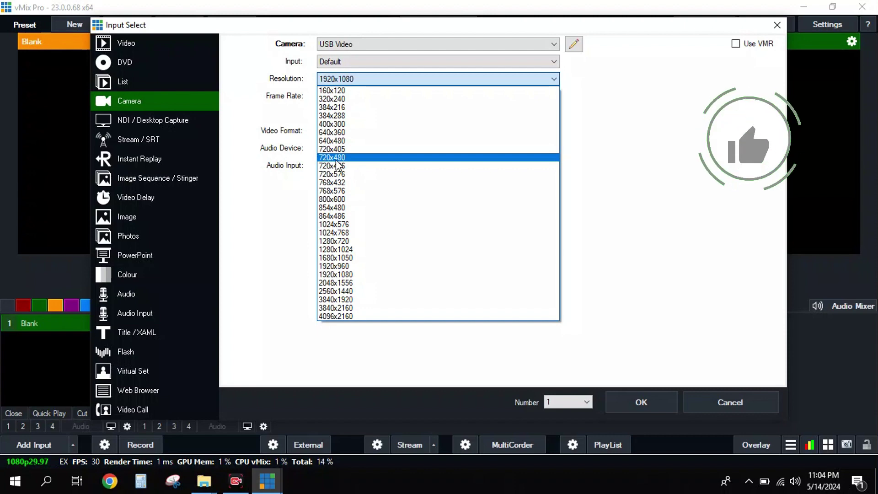
# Set USB Video to 720x480 resolution with Default video format and Built In Audio
pyautogui.click(335, 158)
pyautogui.click(411, 132)
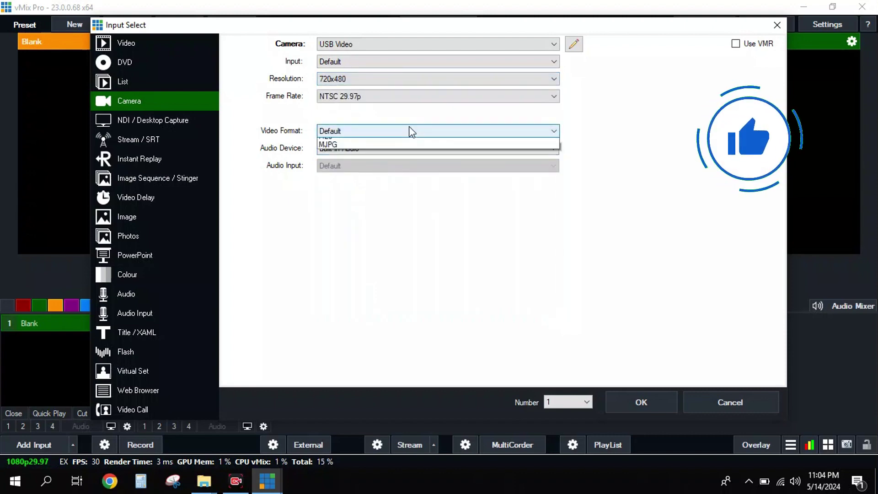
pyautogui.click(410, 128)
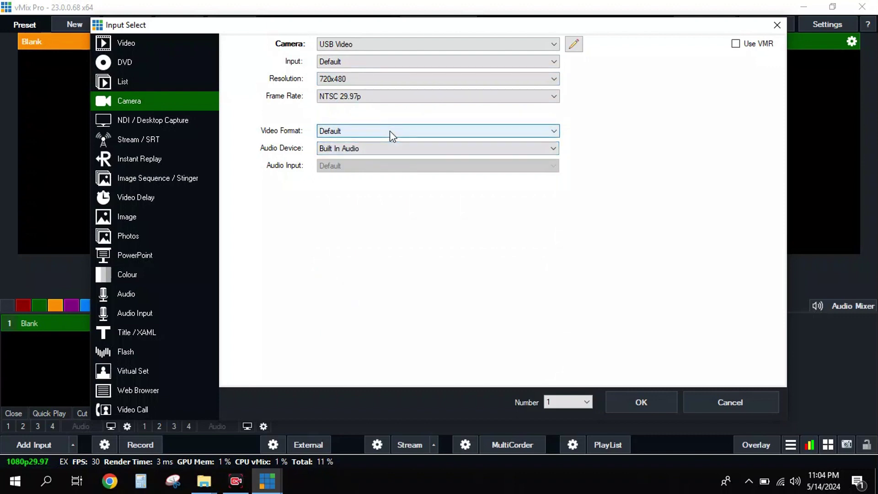
pyautogui.click(392, 146)
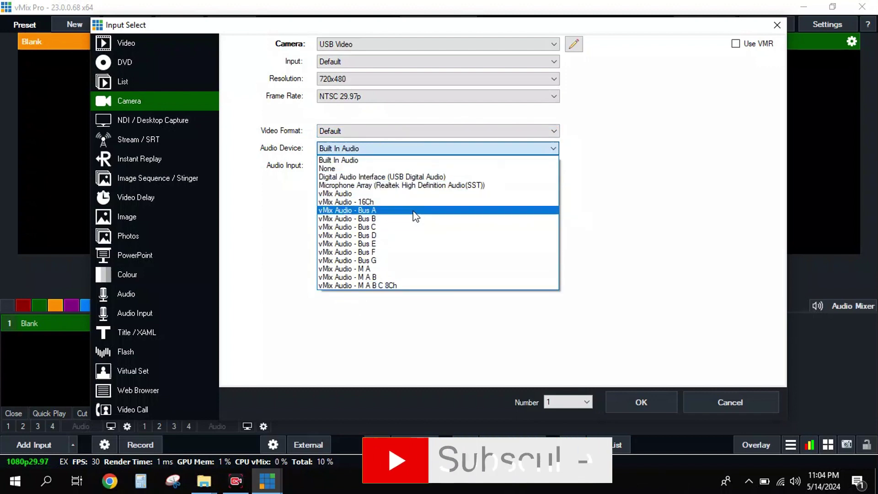
pyautogui.click(284, 204)
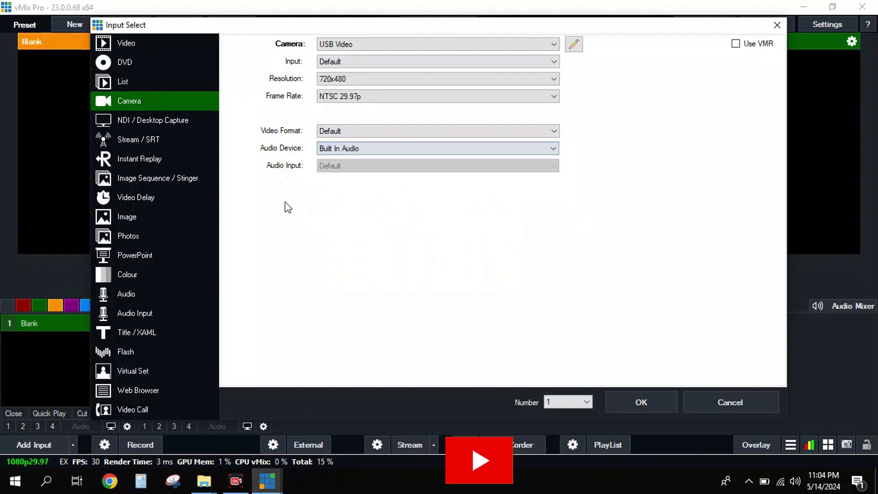
pyautogui.click(359, 148)
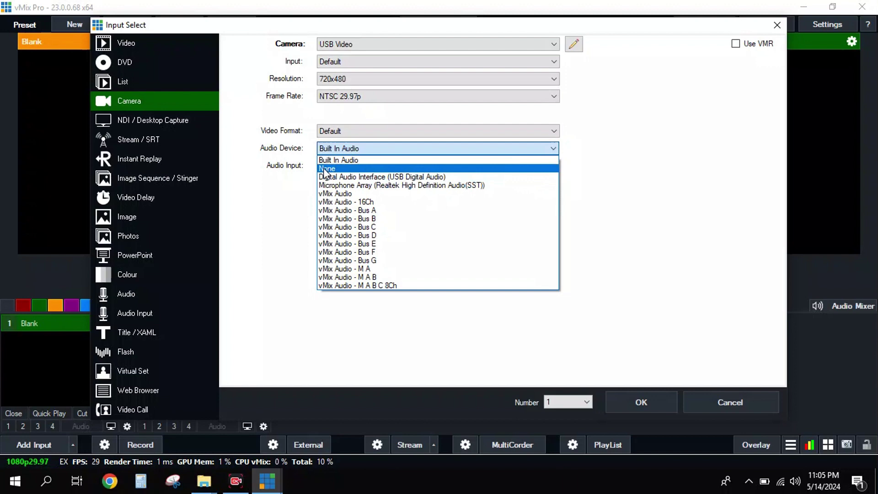
pyautogui.click(293, 197)
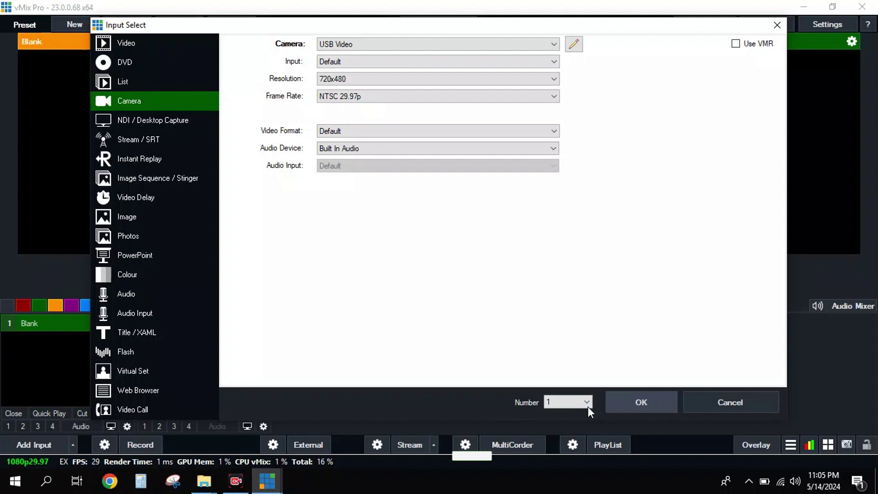
pyautogui.click(635, 401)
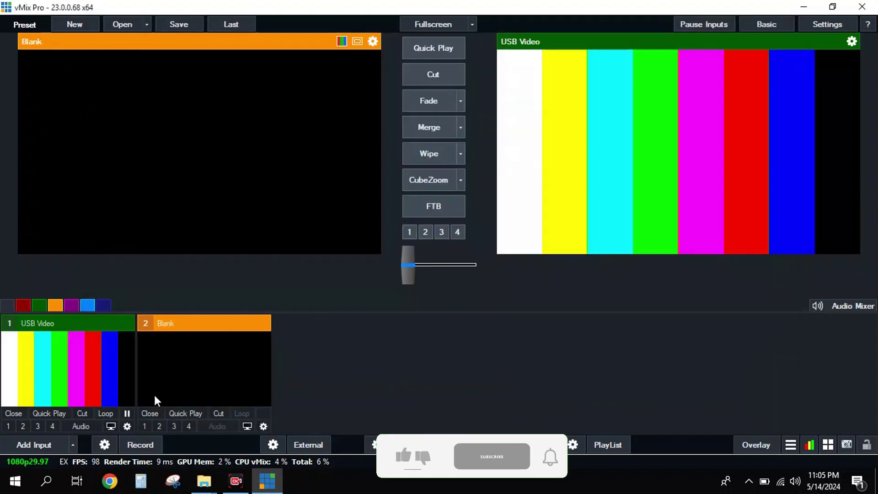
pyautogui.click(94, 360)
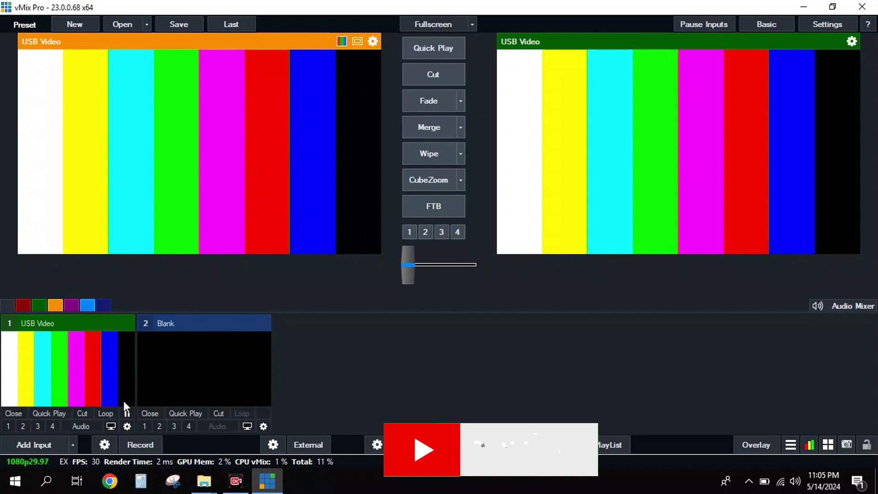
# Try adding OBS Virtual Camera at 720x480, then dismiss the unsupported capture device error
pyautogui.click(32, 443)
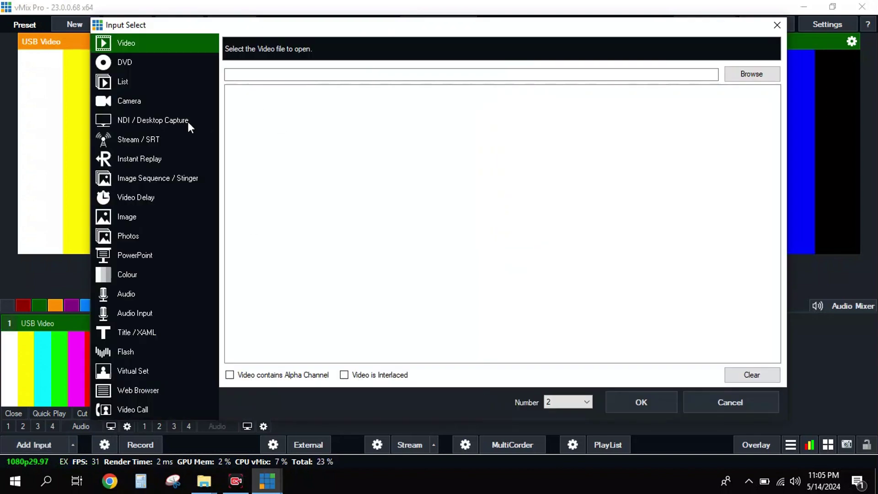
pyautogui.click(130, 103)
pyautogui.click(416, 44)
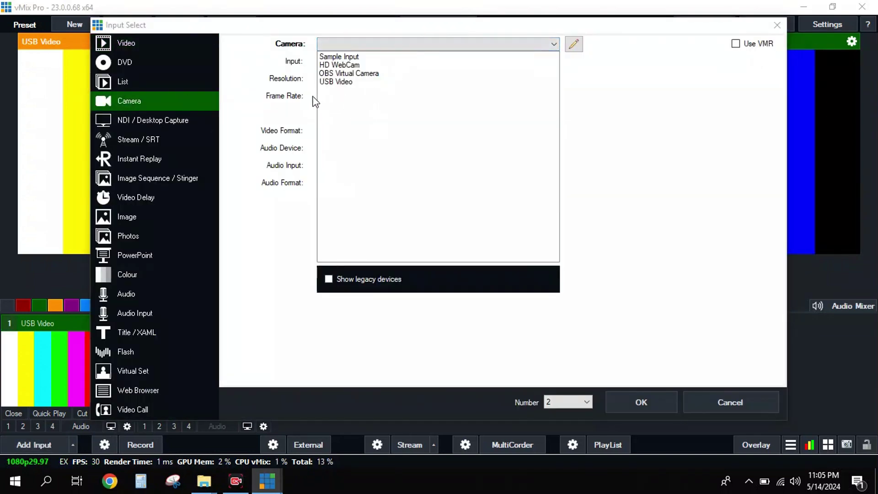
pyautogui.click(342, 73)
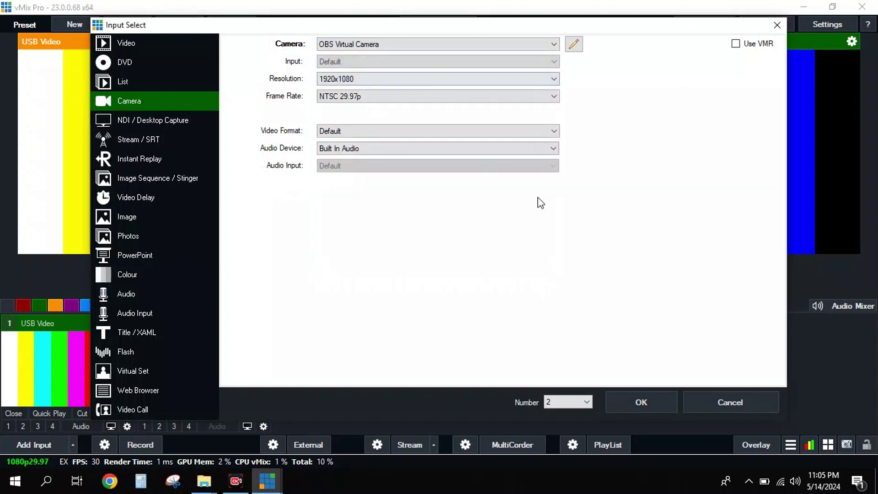
pyautogui.click(411, 79)
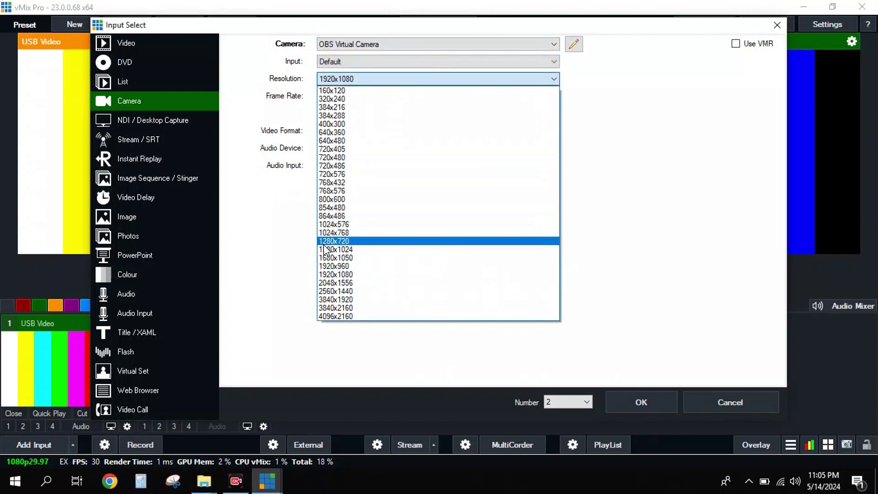
pyautogui.click(347, 158)
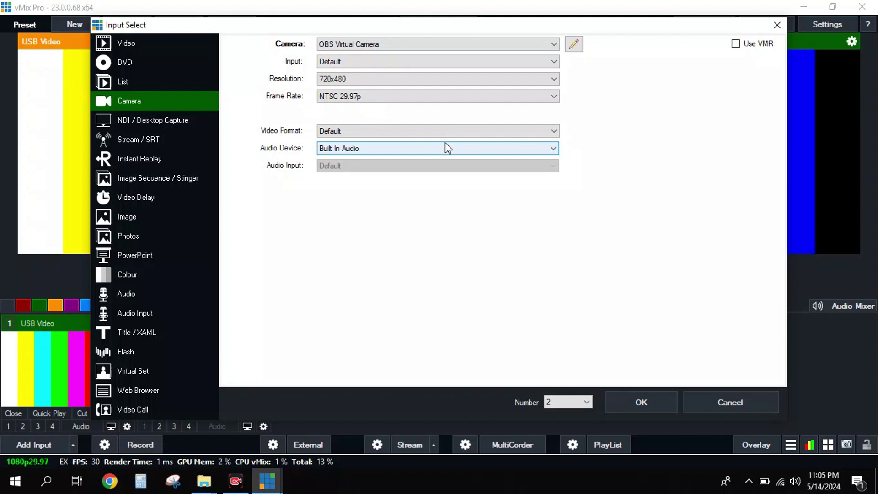
pyautogui.click(649, 402)
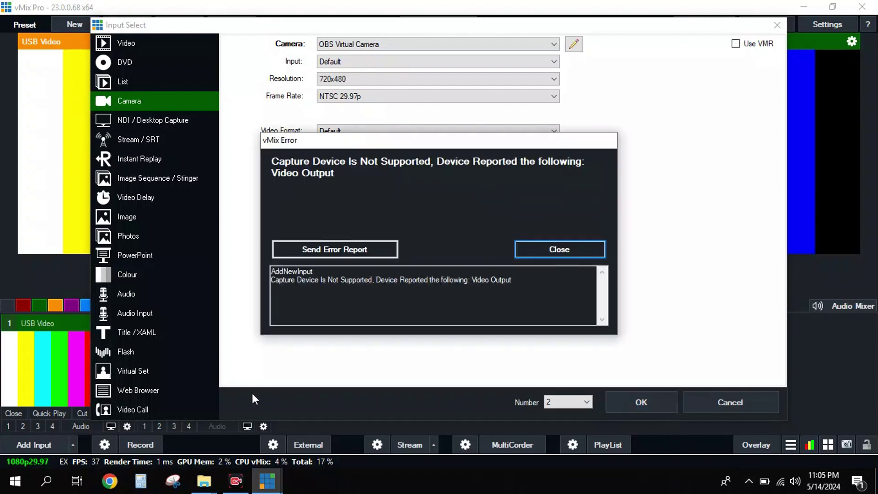
pyautogui.click(549, 250)
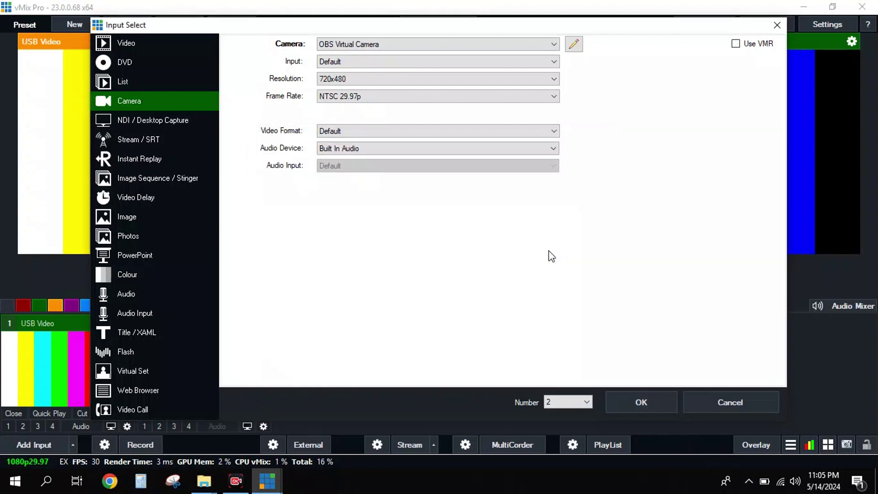
# Switch the camera to HD WebCam and change resolution to 1280x720 after the 720x480 error
pyautogui.click(505, 43)
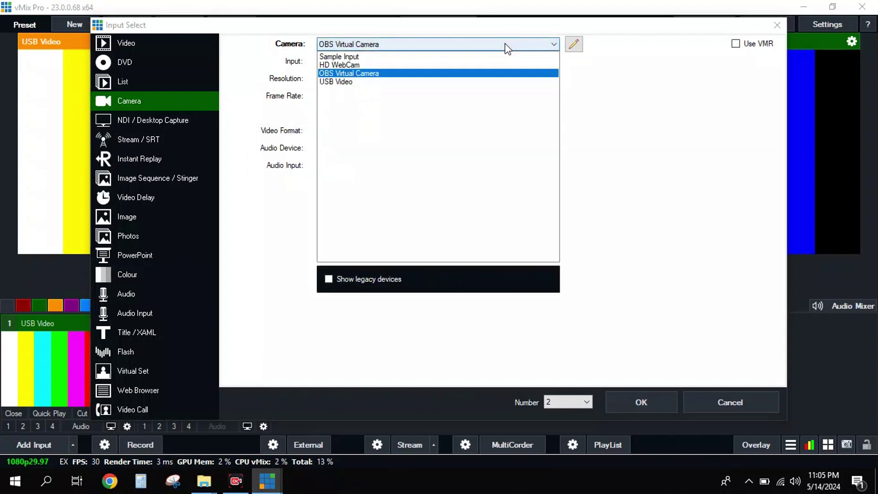
pyautogui.click(356, 65)
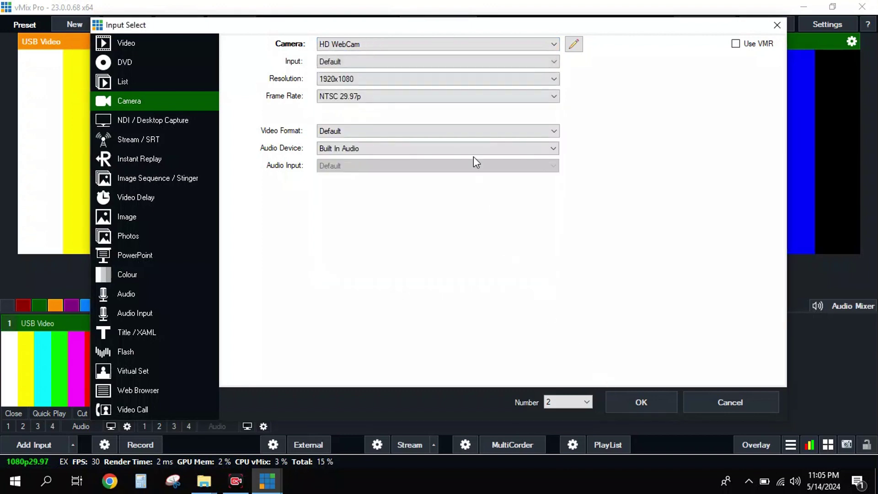
pyautogui.click(466, 84)
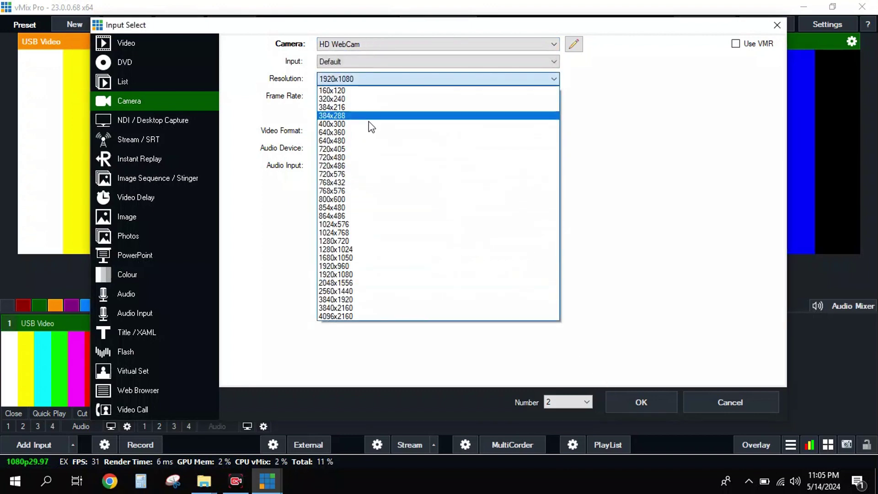
pyautogui.click(340, 158)
pyautogui.click(609, 404)
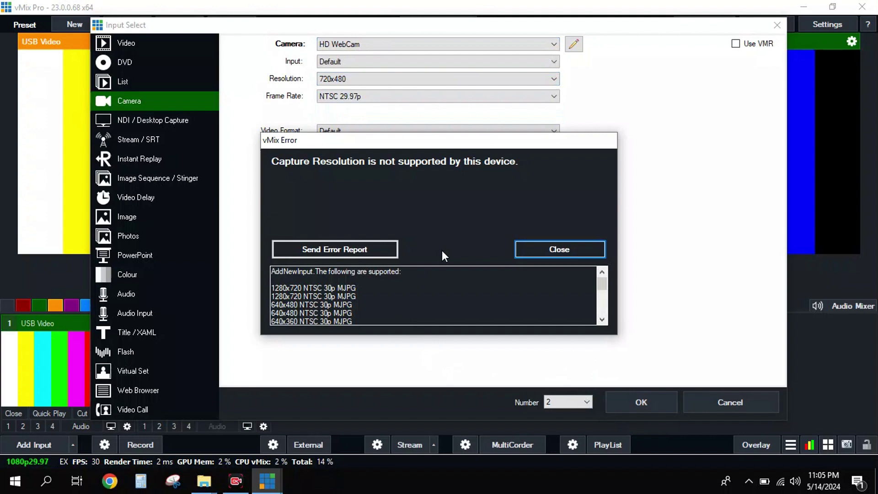
pyautogui.click(559, 250)
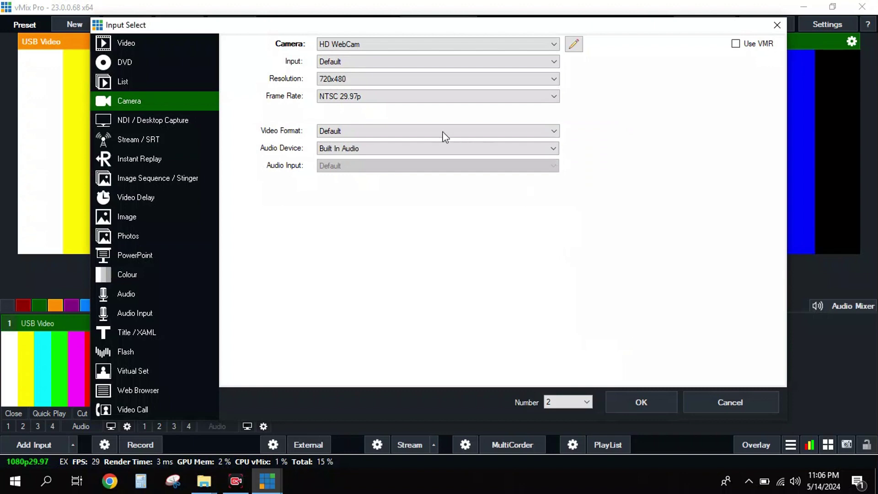
pyautogui.click(393, 79)
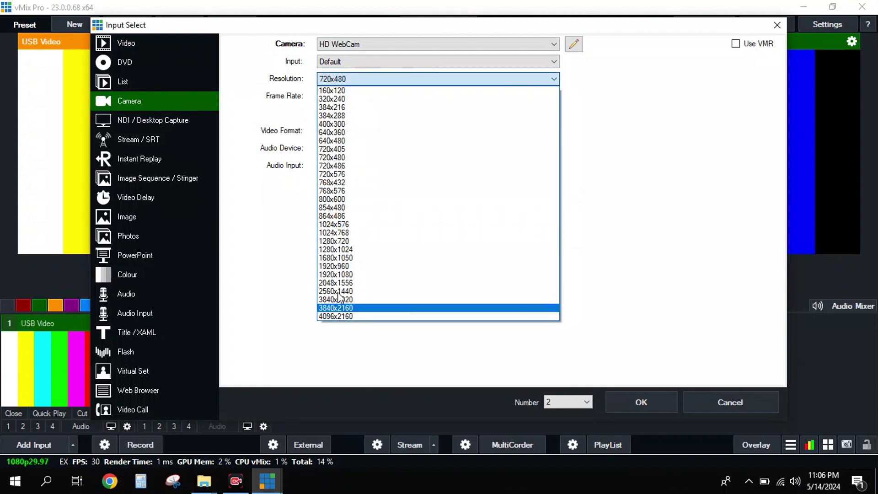
pyautogui.click(338, 241)
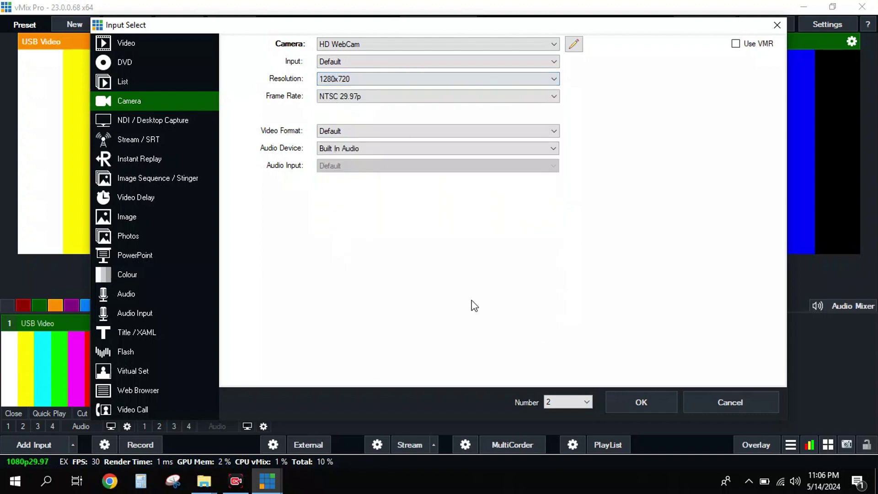
# Add HD WebCam as input 2, load it into preview, and cut it live and back
pyautogui.click(645, 402)
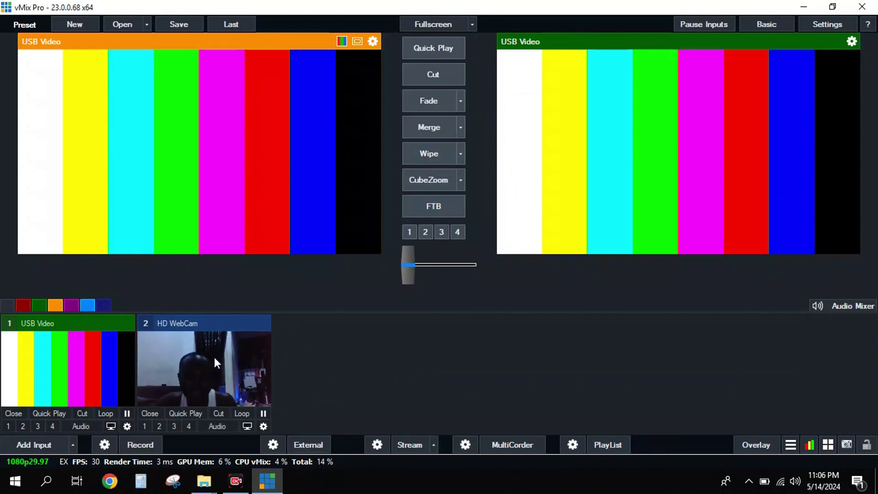
pyautogui.click(229, 361)
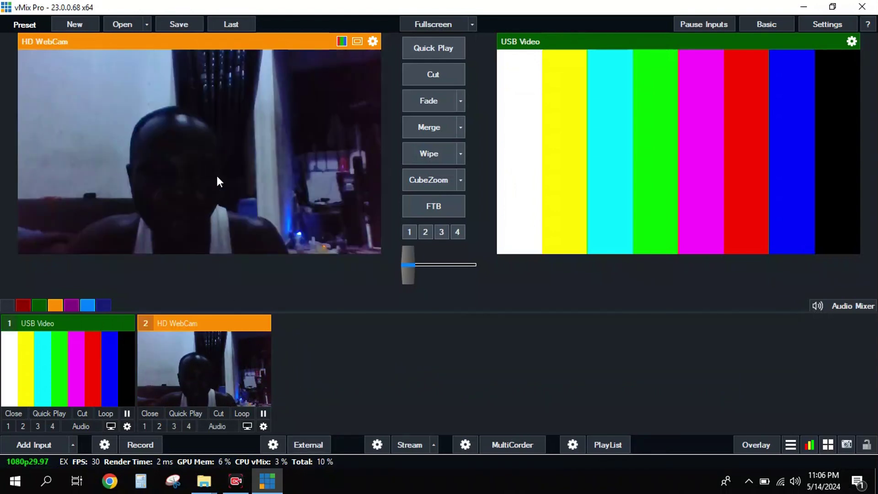
pyautogui.click(413, 72)
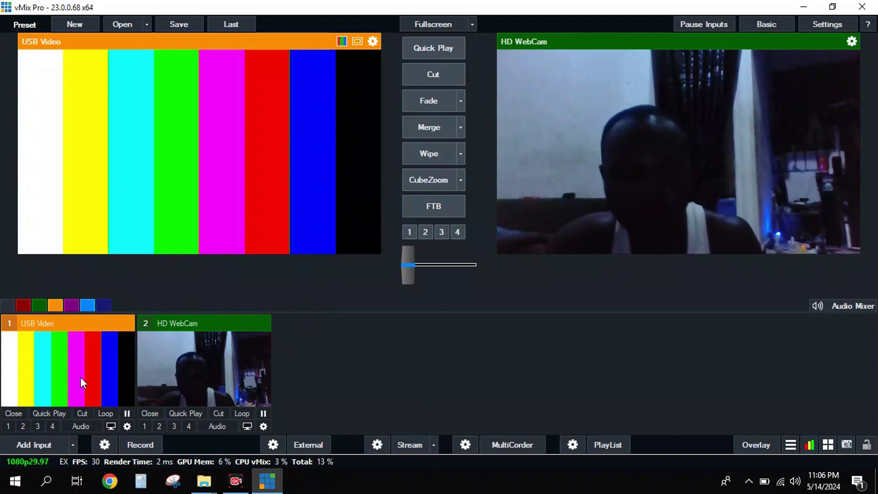
pyautogui.click(451, 73)
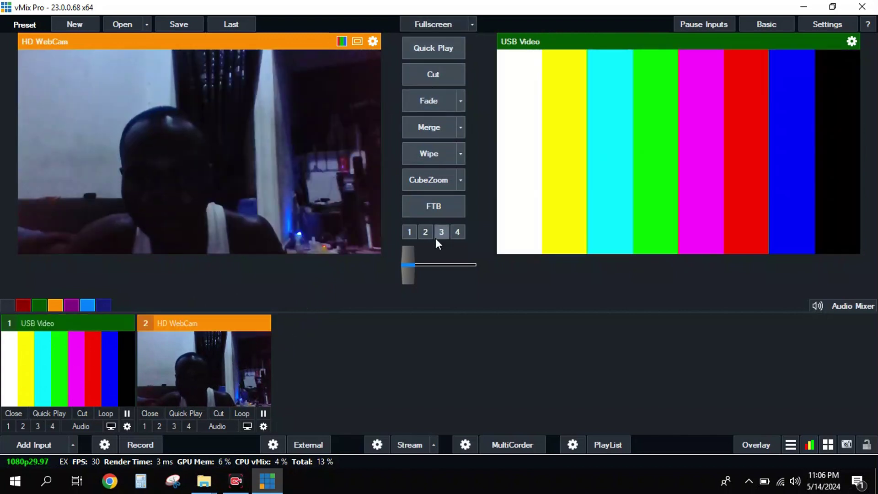